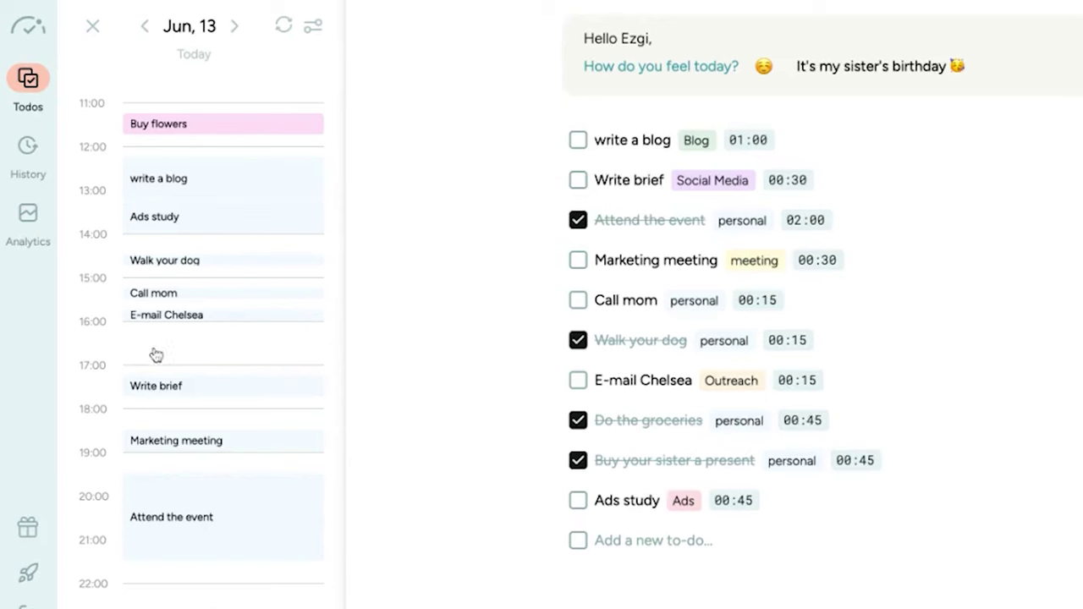
# Add a 'Read a book' event from 16:30 to 17:00 on Jun 13, then reopen it
pyautogui.click(156, 354)
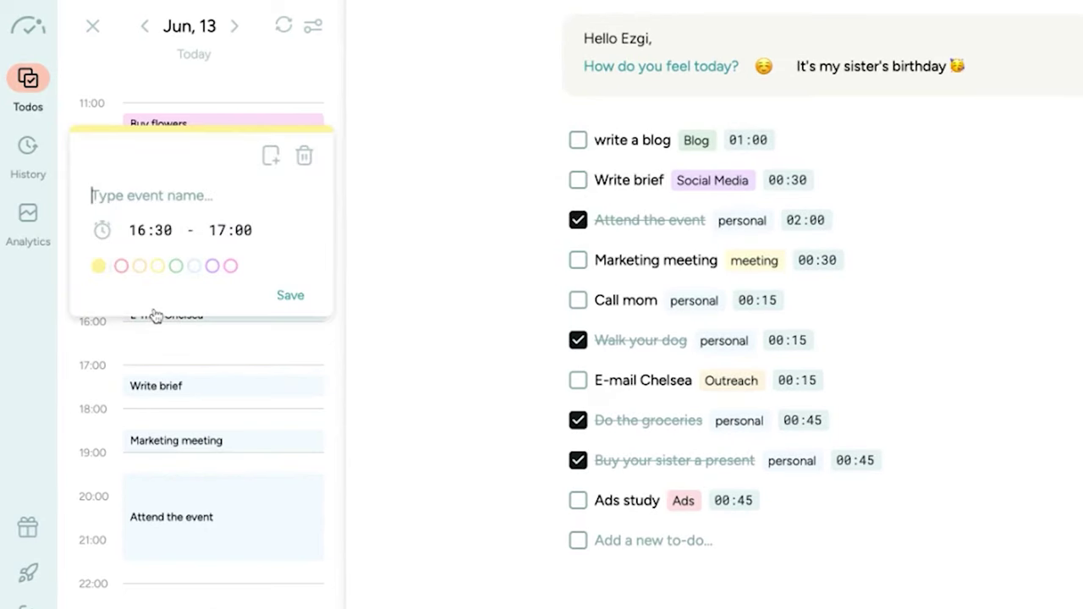
pyautogui.click(291, 298)
pyautogui.click(249, 350)
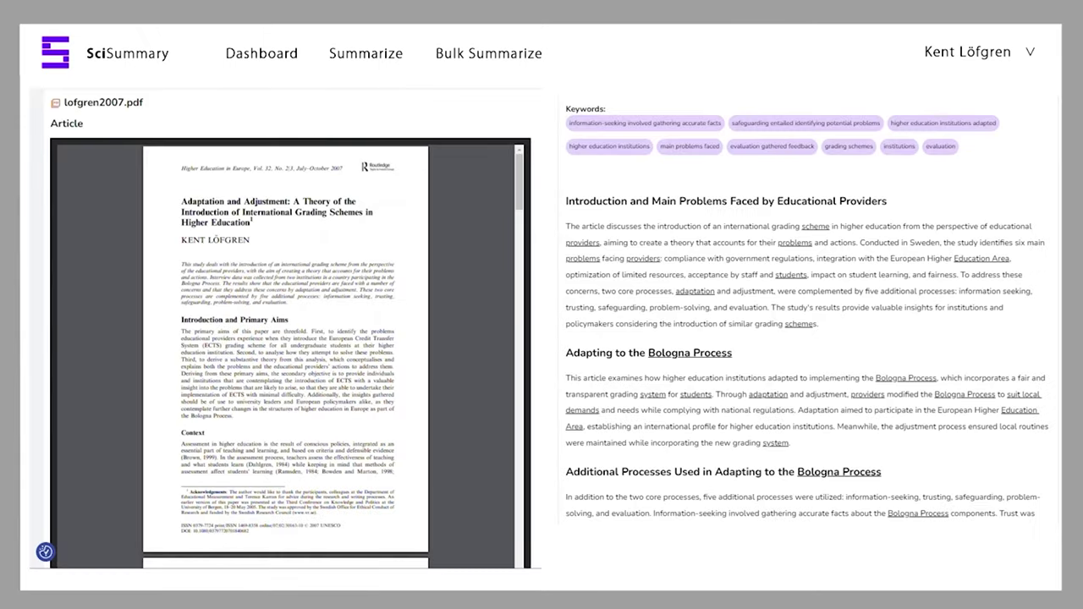
# Scroll through the generated summary of lofgren2007.pdf to review it
pyautogui.scroll(-5, 807, 309)
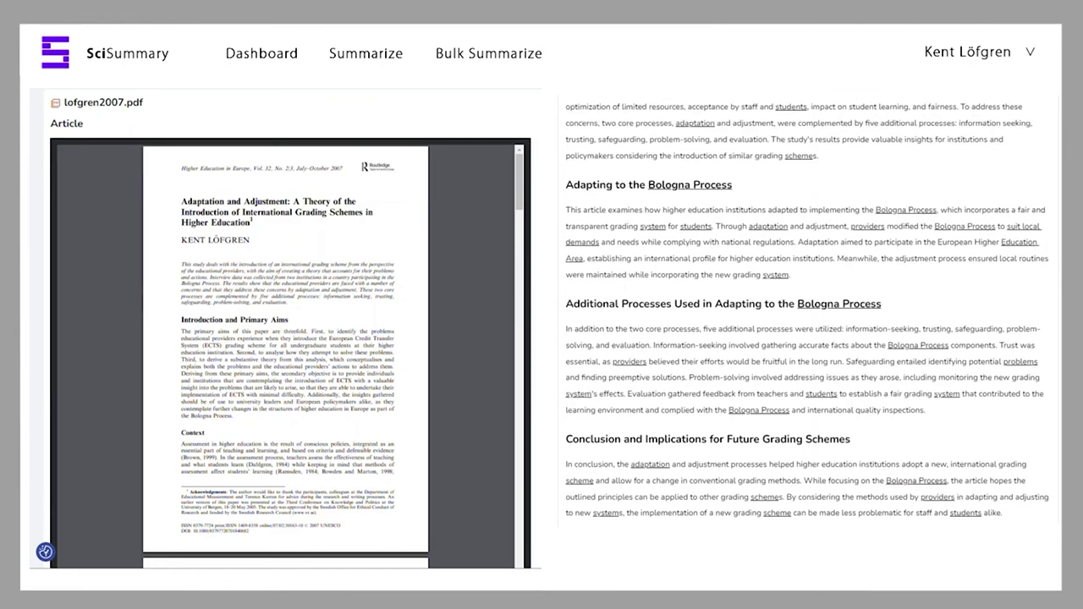
pyautogui.scroll(-2, 807, 310)
pyautogui.scroll(4, 807, 309)
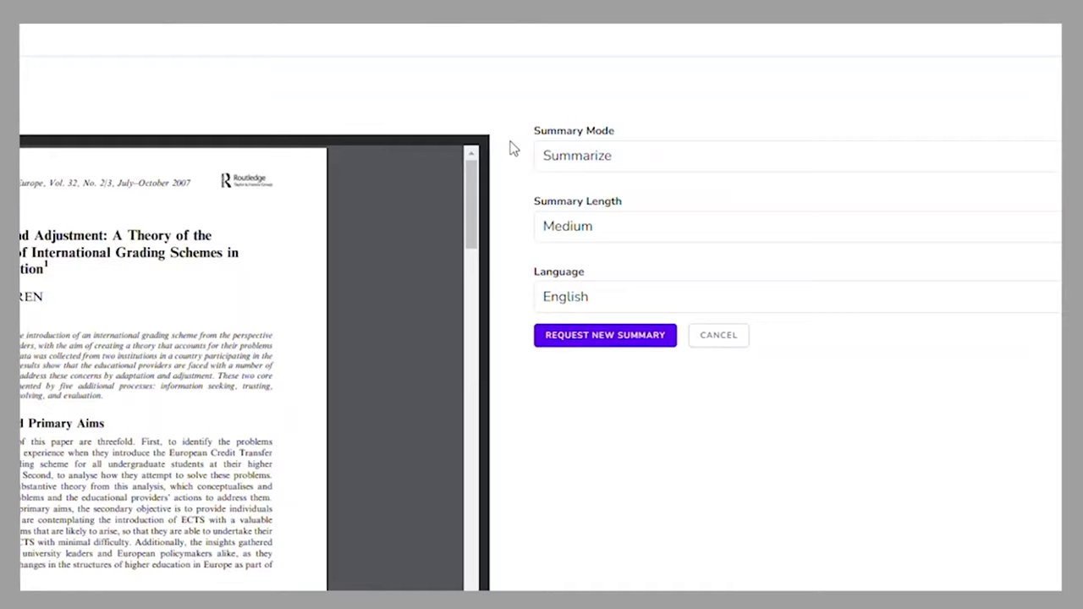
# Request and confirm a fresh summary of the article after checking the Summary Mode options
pyautogui.click(557, 166)
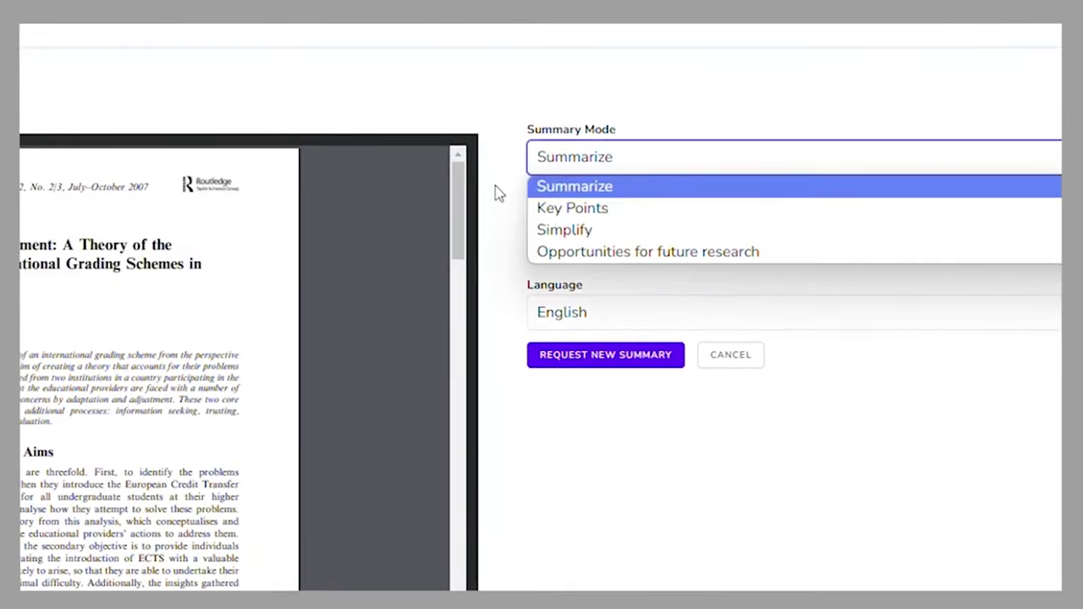
pyautogui.click(565, 363)
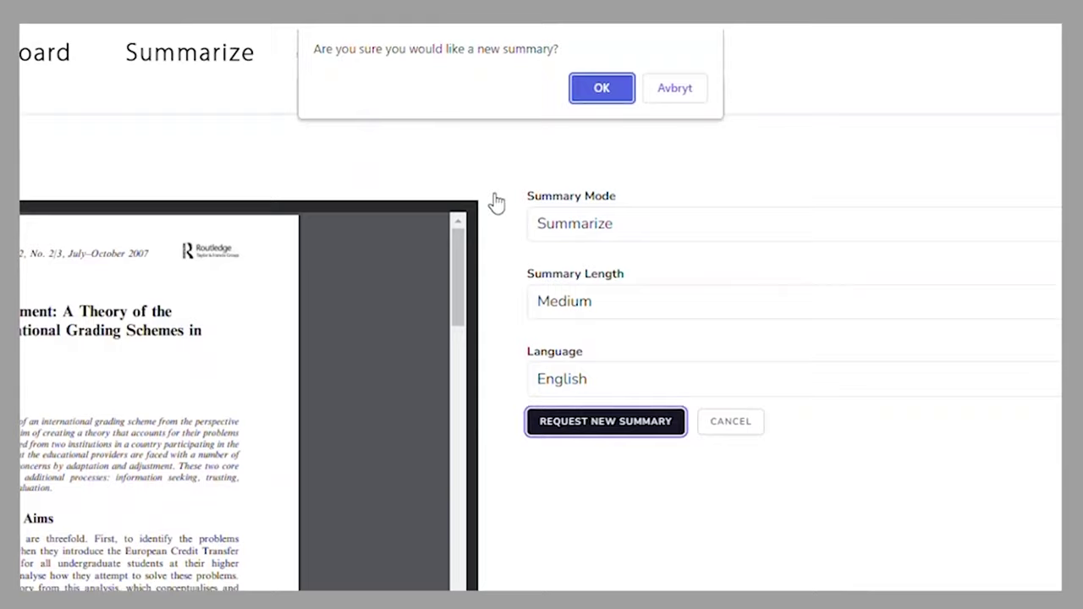
pyautogui.click(593, 56)
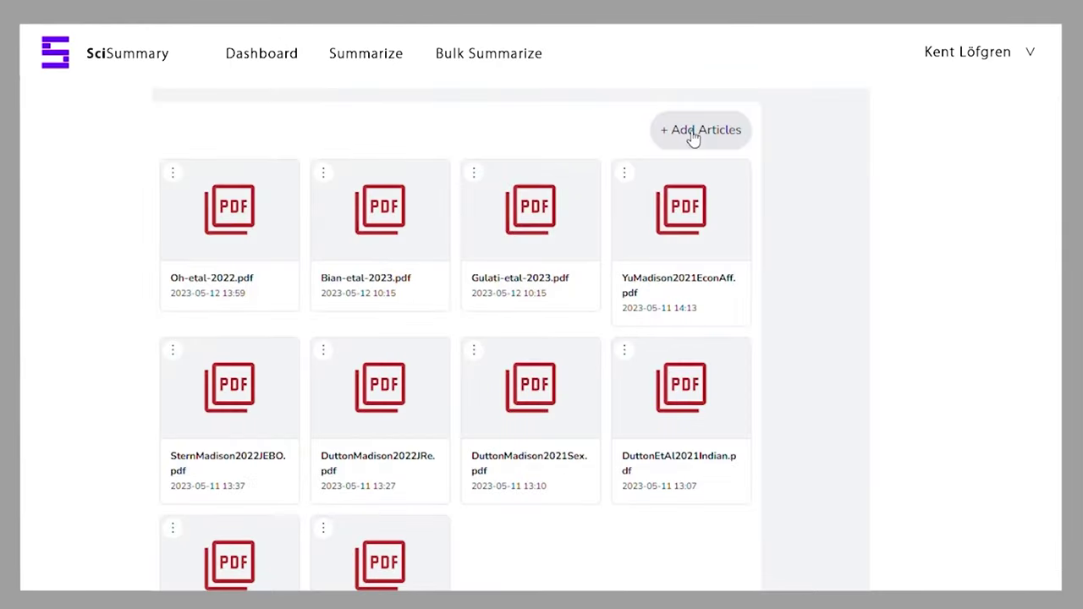
# Upload lofgren2007.pdf as a new file to My Articles
pyautogui.click(694, 135)
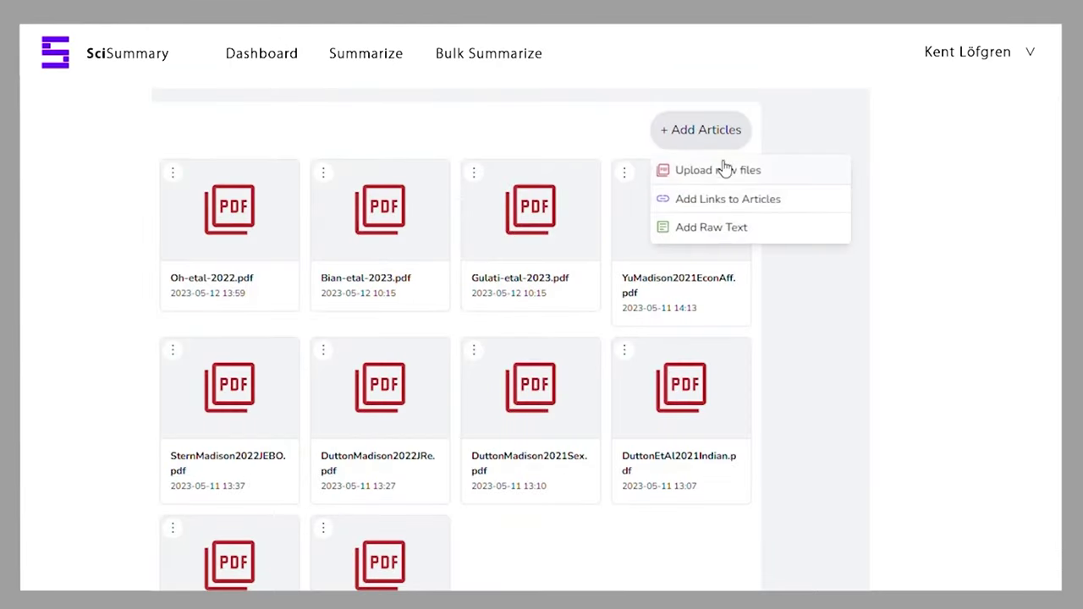
pyautogui.click(767, 173)
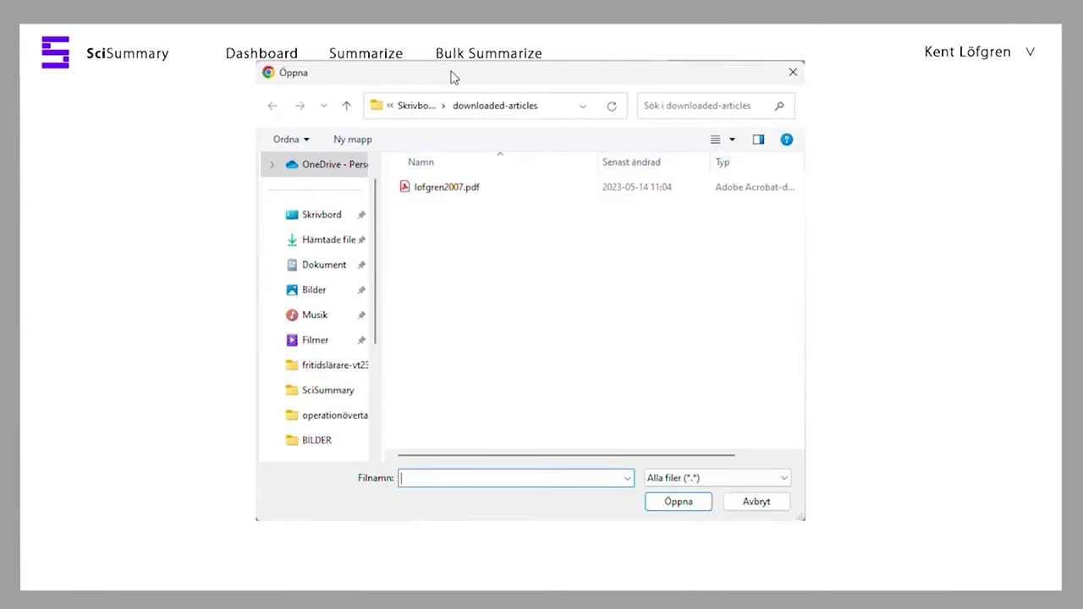
pyautogui.click(456, 190)
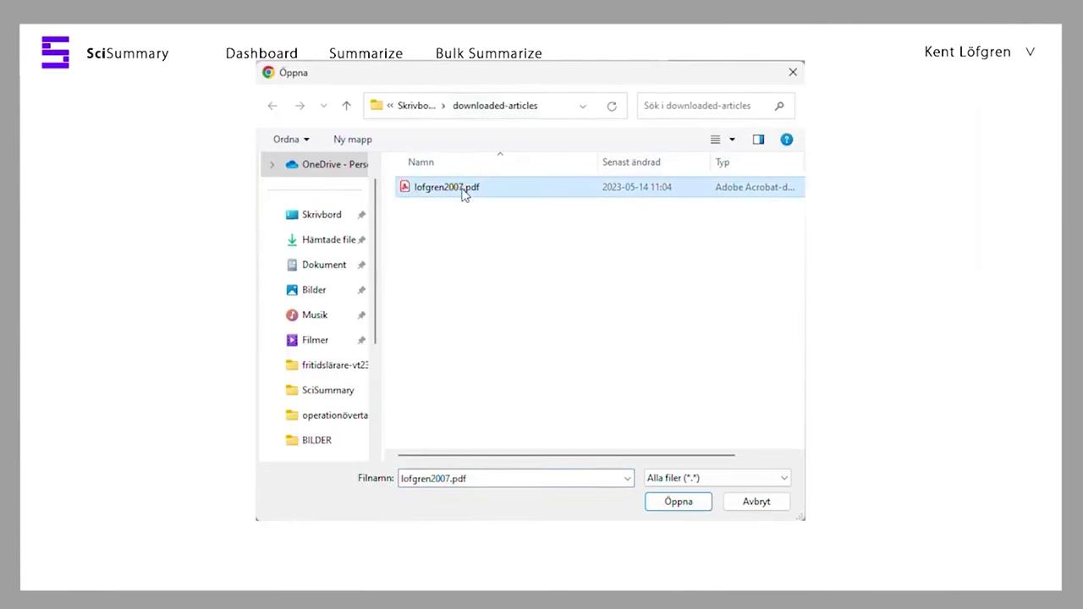
pyautogui.click(678, 501)
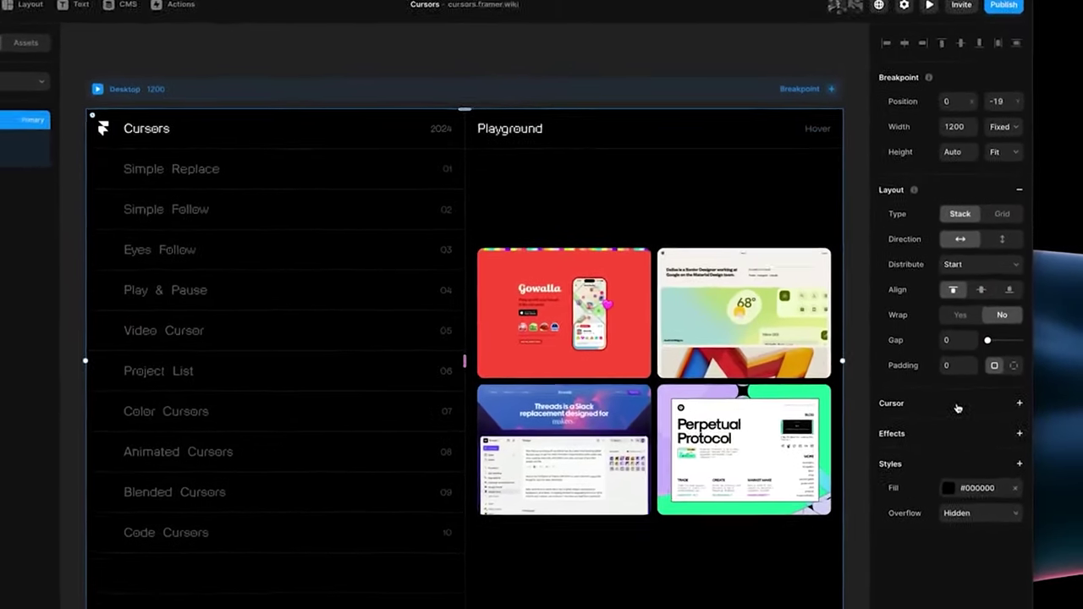
# Show the page's Cursor options, then try the colour ball, video and image carousel demos
pyautogui.click(973, 430)
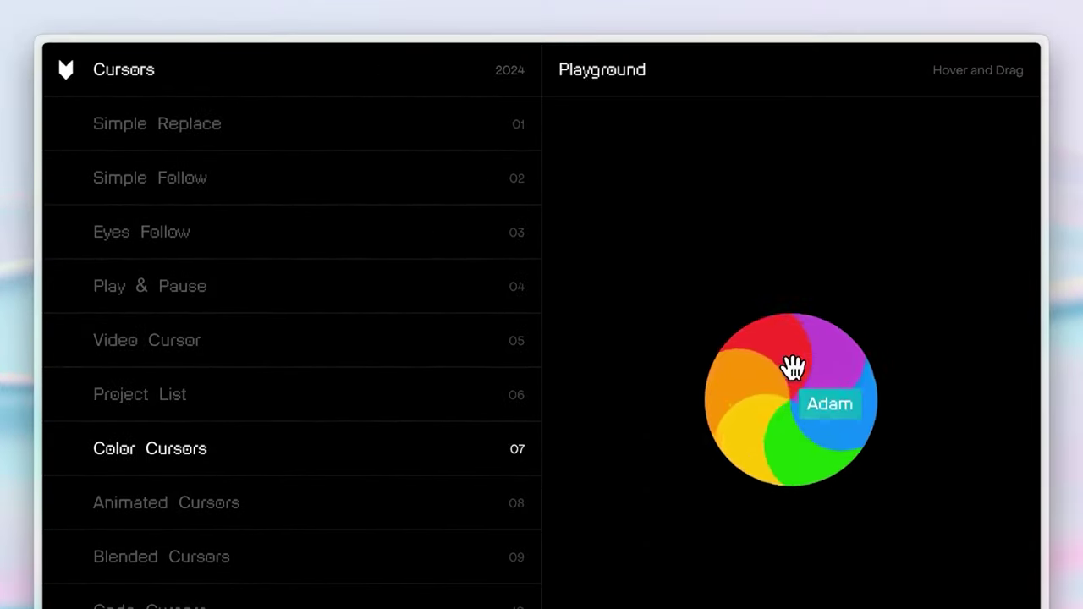
pyautogui.moveTo(792, 367); pyautogui.dragTo(899, 179)
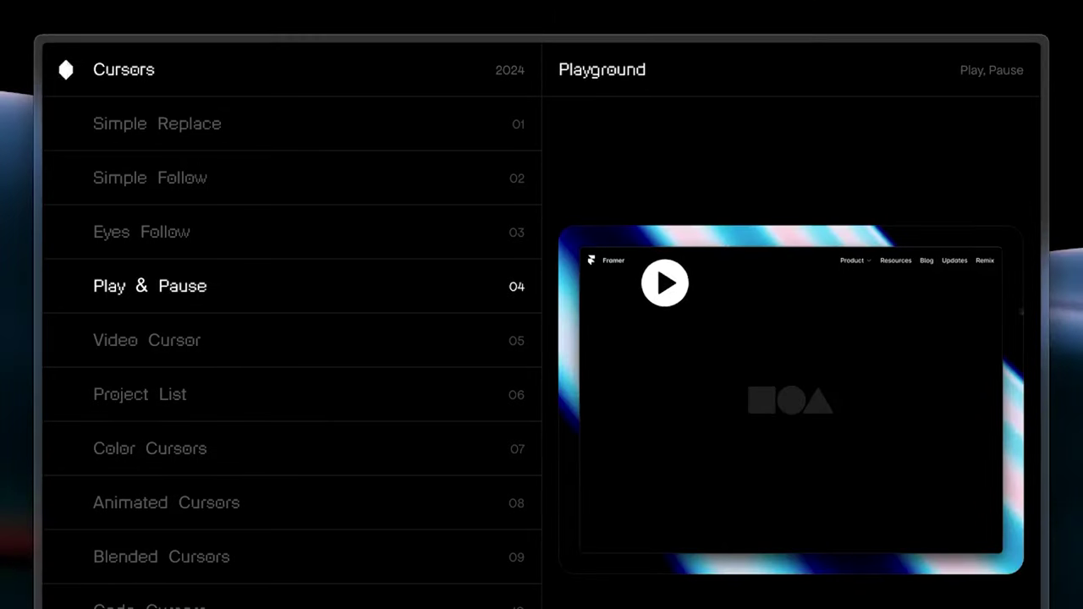
pyautogui.click(665, 283)
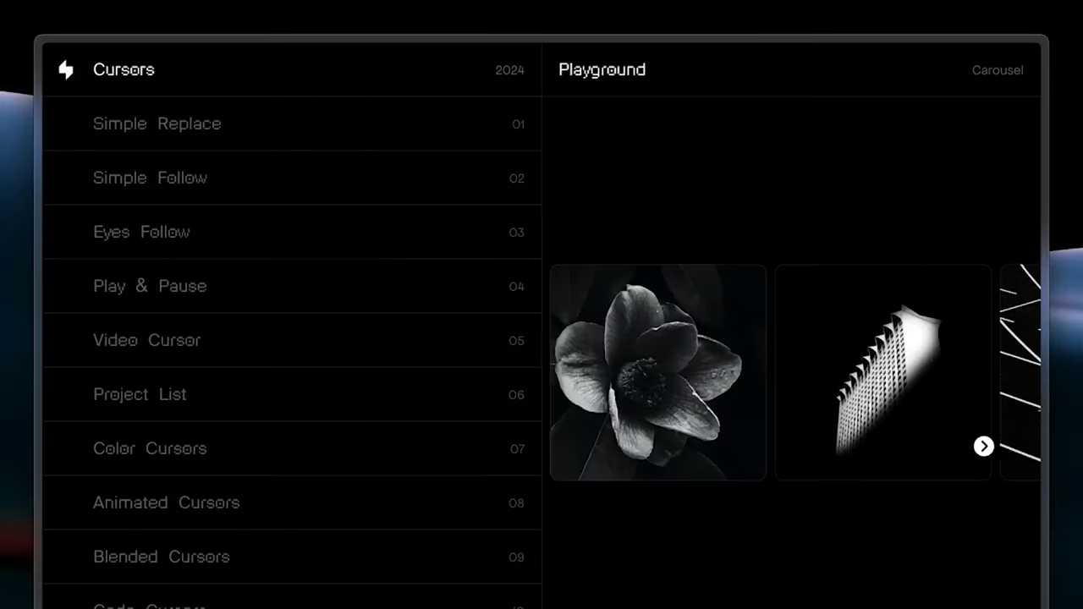
pyautogui.click(983, 446)
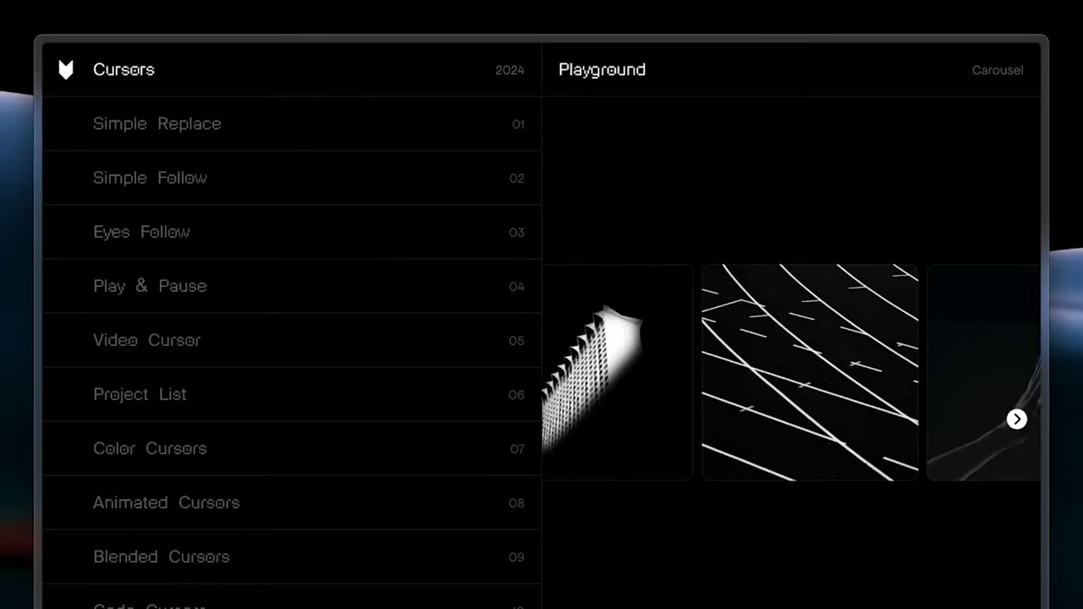
pyautogui.click(1016, 418)
pyautogui.click(618, 416)
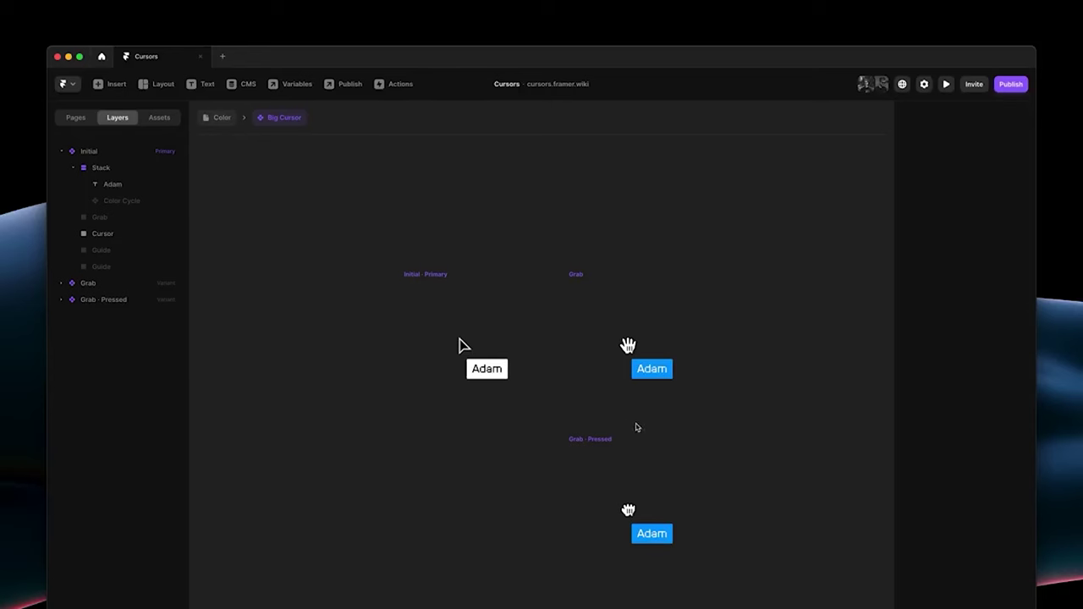
# Zoom to fit the Desktop frame and show the Blended Cursors example in the playground
pyautogui.scroll(5, 606, 431)
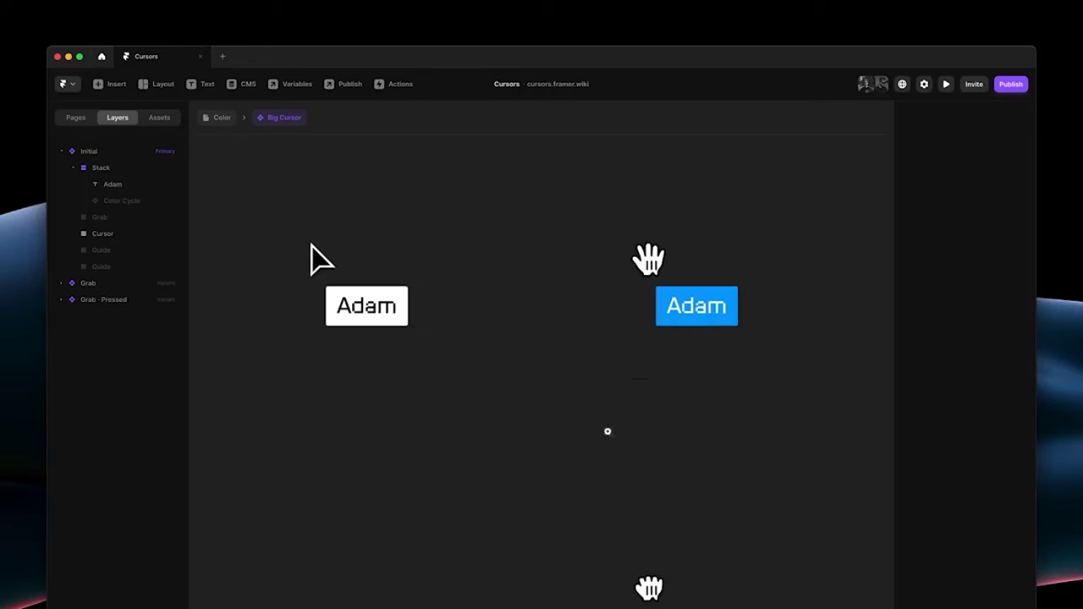
pyautogui.moveTo(560, 402); pyautogui.dragTo(559, 397)
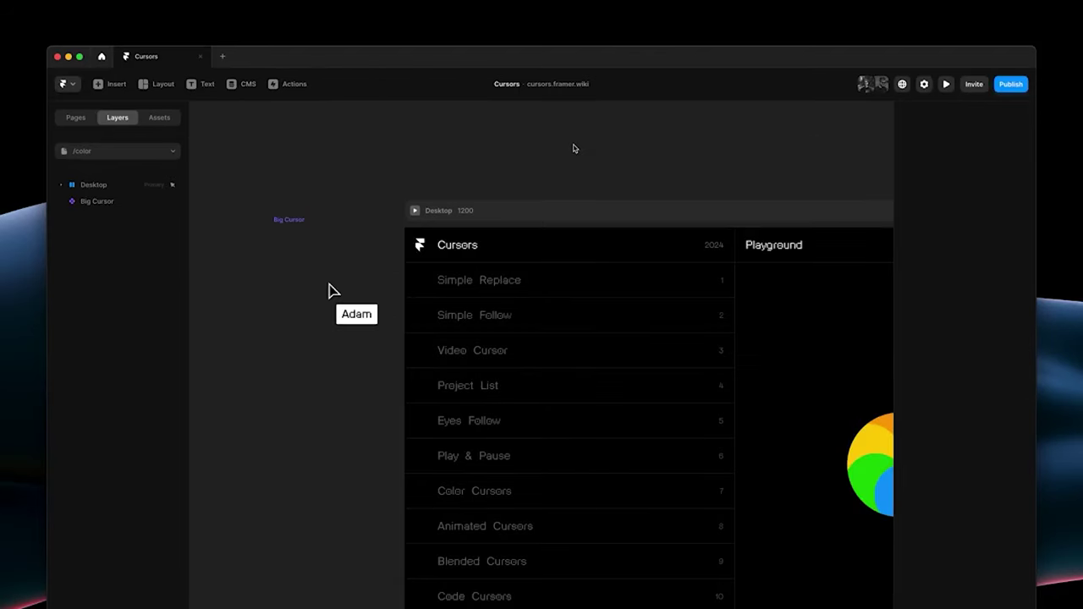
pyautogui.hotkey('shift', '1')
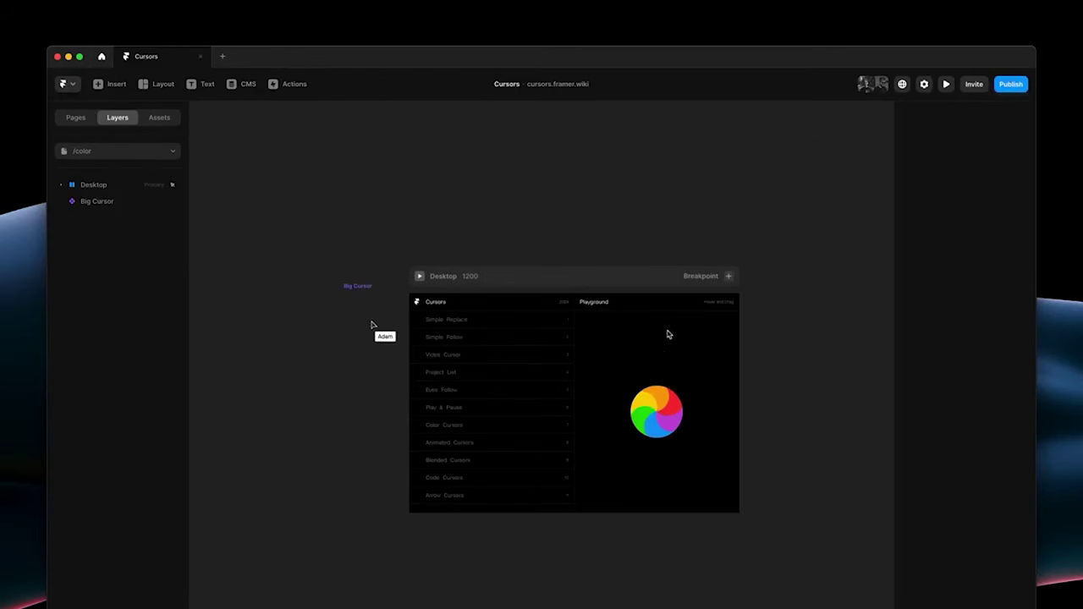
pyautogui.click(662, 393)
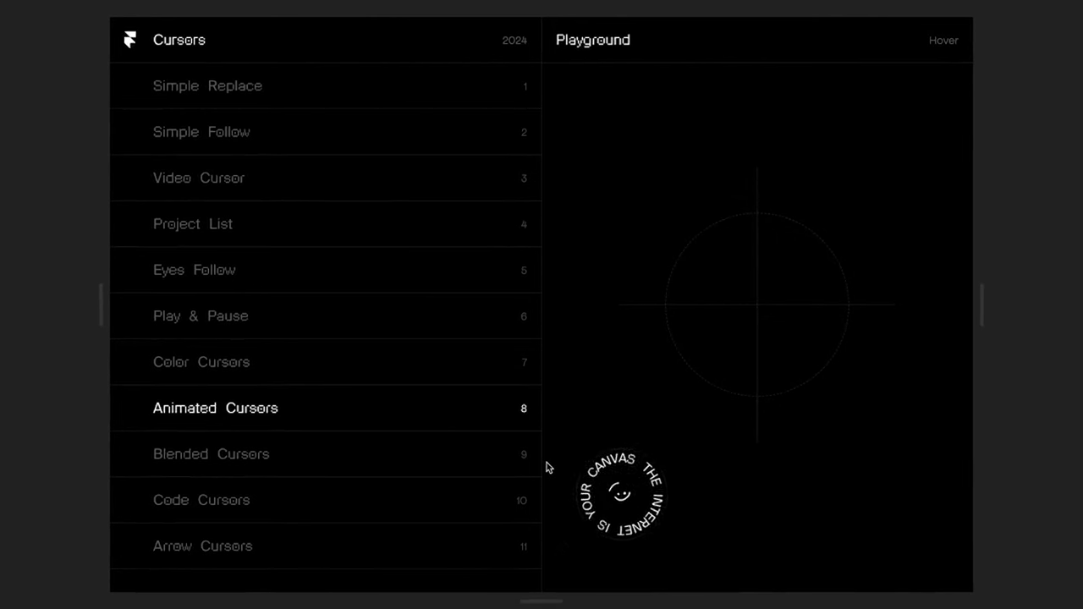
pyautogui.click(342, 461)
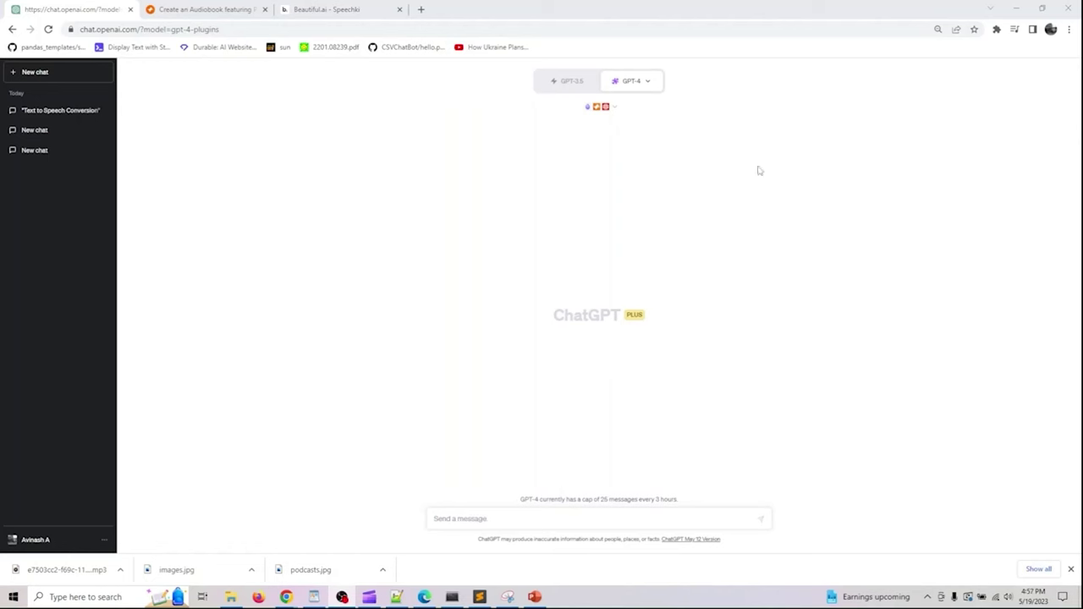
# Keep GPT-4 with plugins enabled and browse all plugins in the store to page 3
pyautogui.moveTo(627, 79)
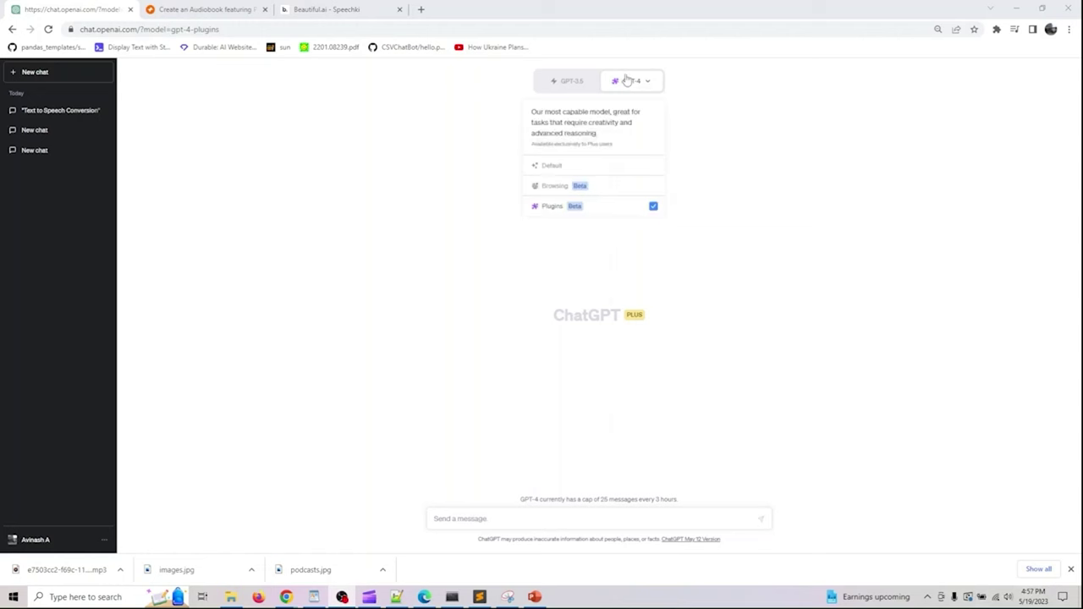
pyautogui.click(558, 211)
pyautogui.moveTo(630, 94)
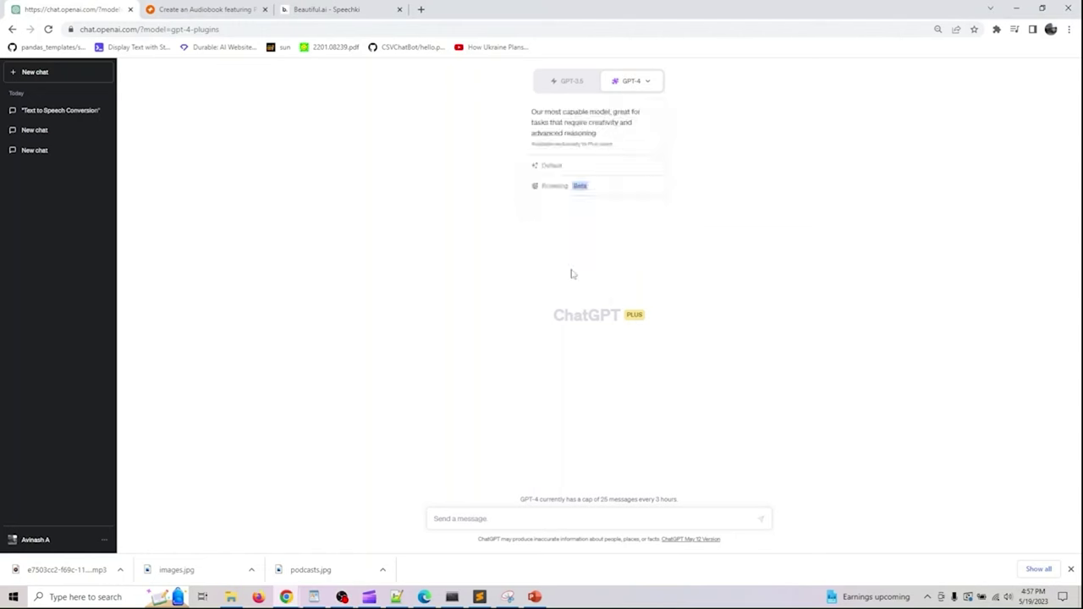
pyautogui.click(602, 110)
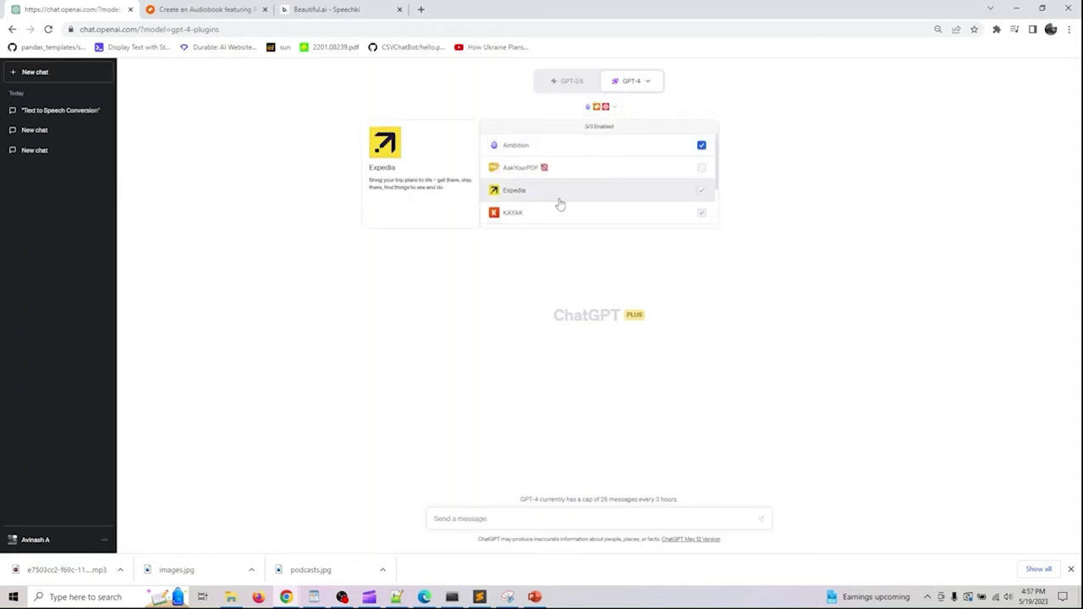
pyautogui.scroll(-2, 558, 203)
pyautogui.click(518, 221)
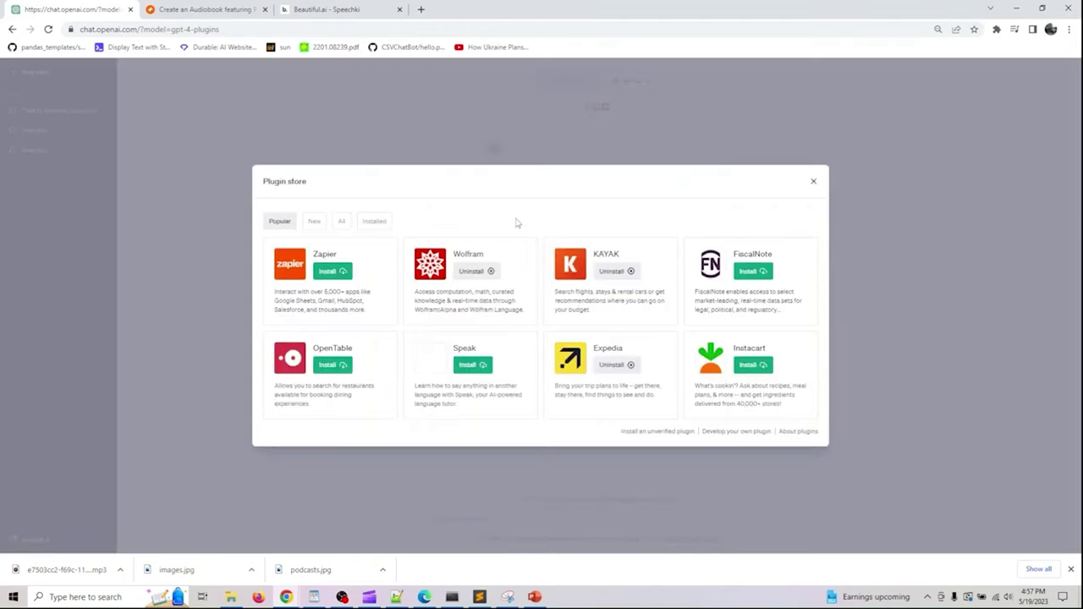
pyautogui.click(342, 223)
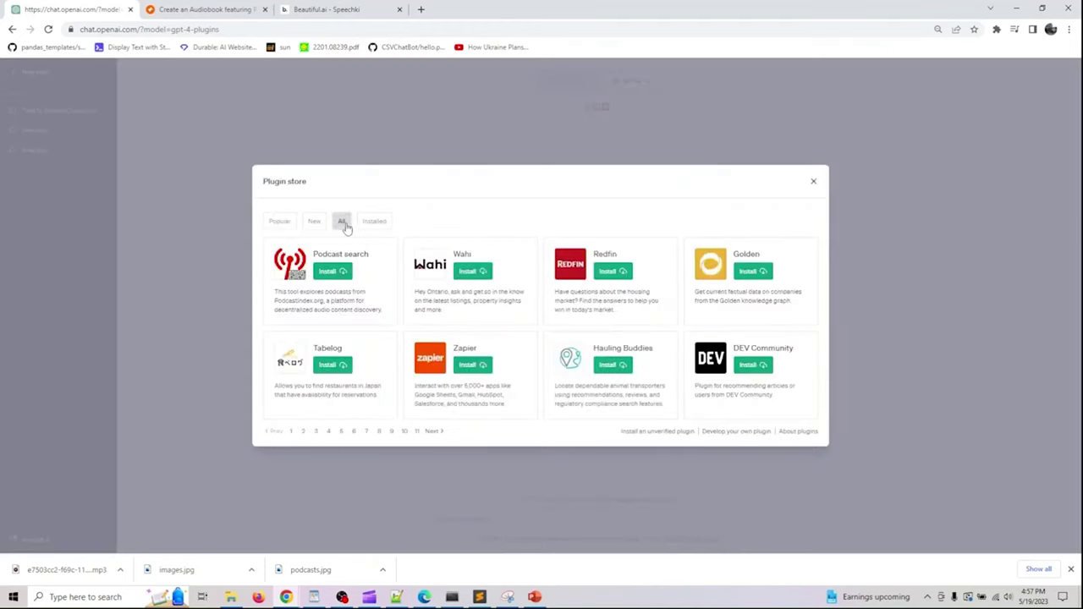
pyautogui.click(318, 432)
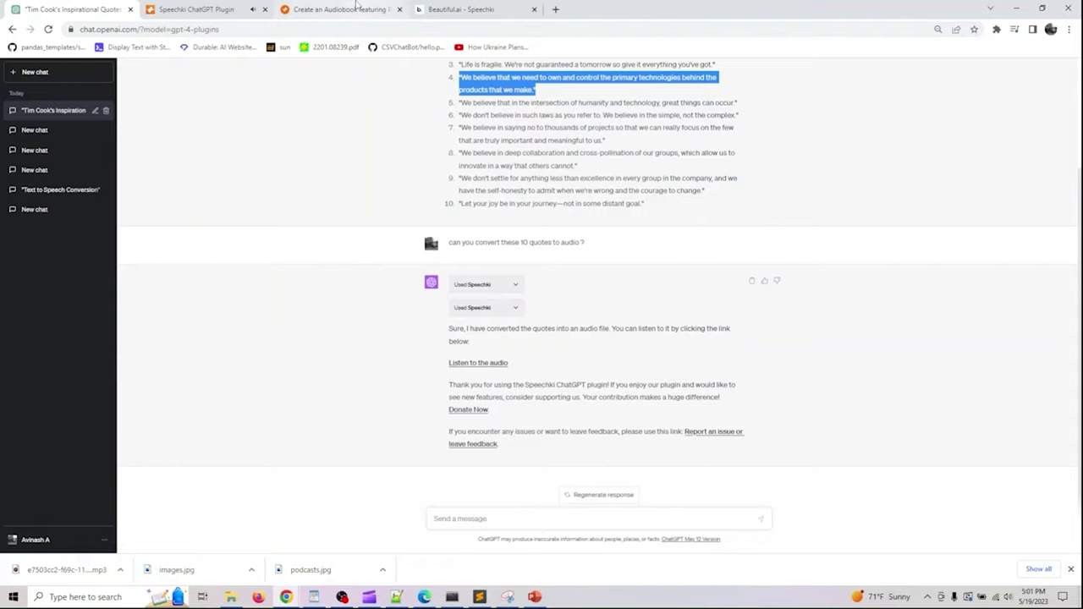
# Download the Speechki audio as MP3 and paste its player widget code into Notepad++
pyautogui.click(196, 9)
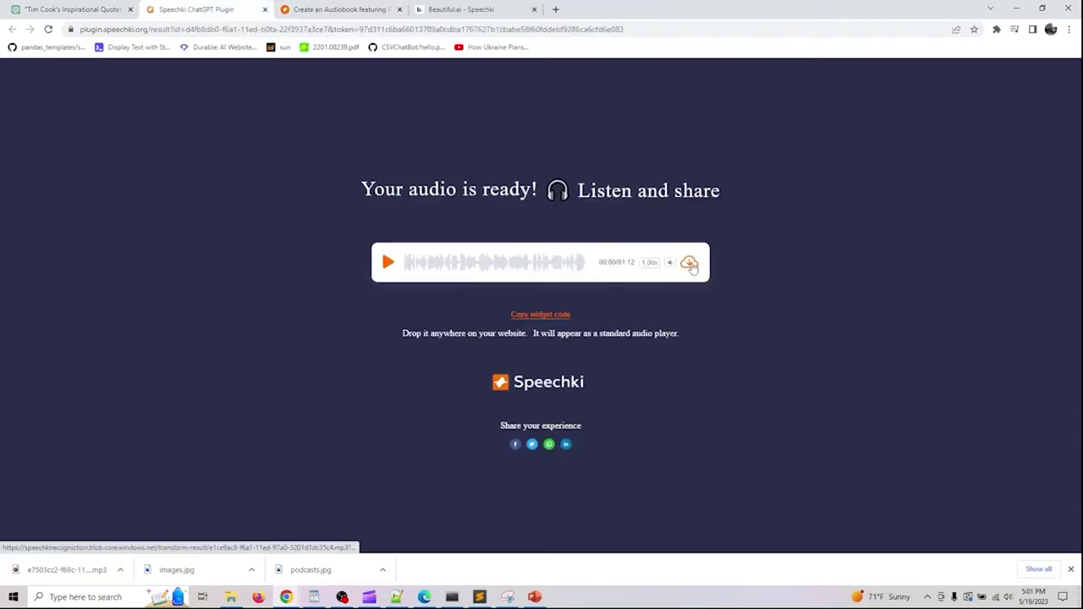
pyautogui.click(689, 263)
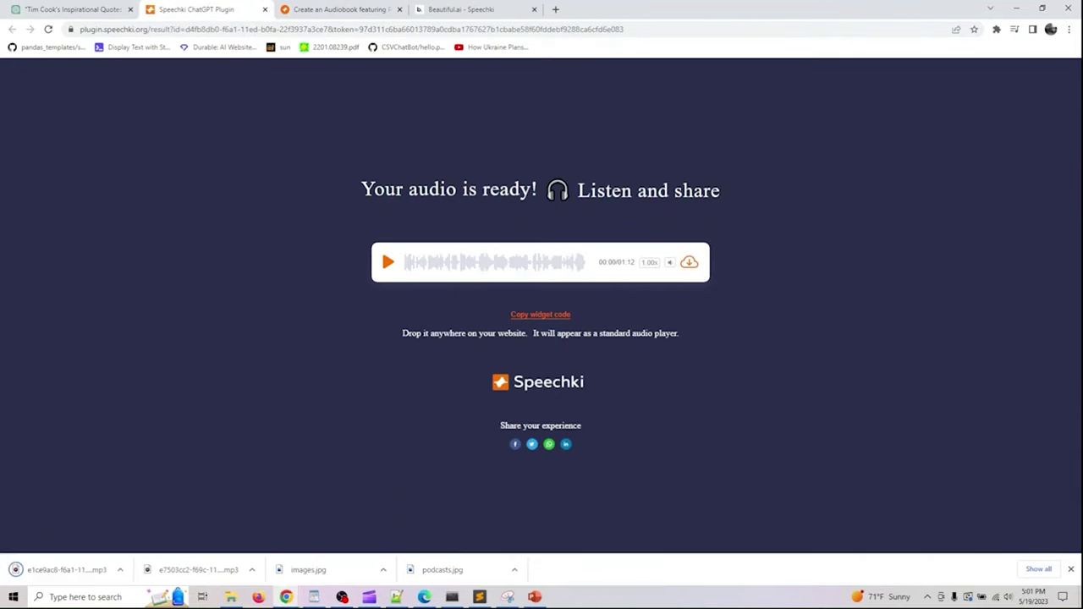
pyautogui.click(540, 315)
pyautogui.click(394, 598)
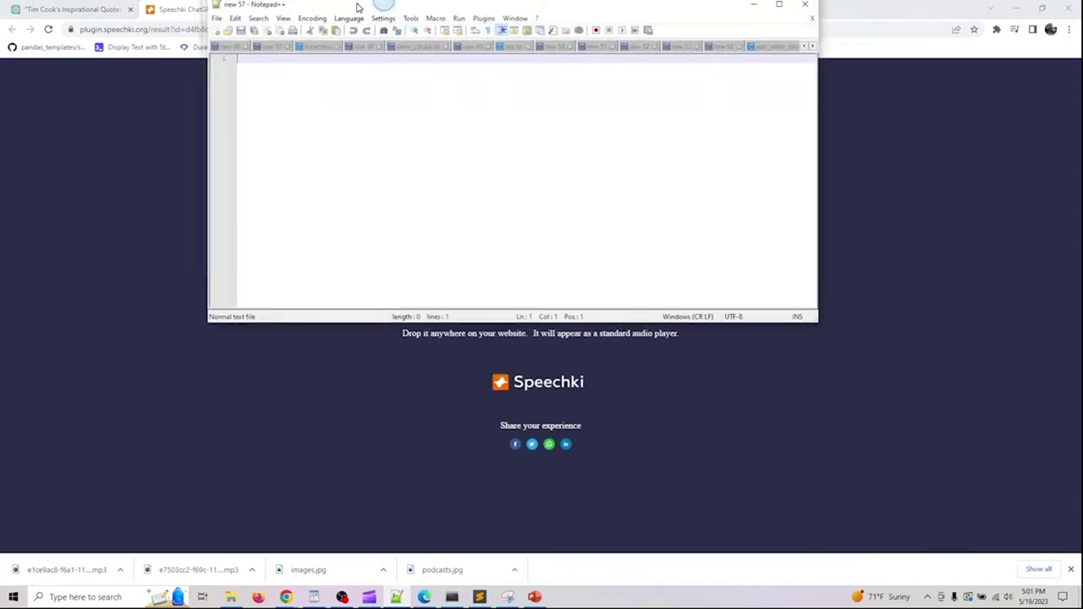
pyautogui.hotkey('ctrl', 'v')
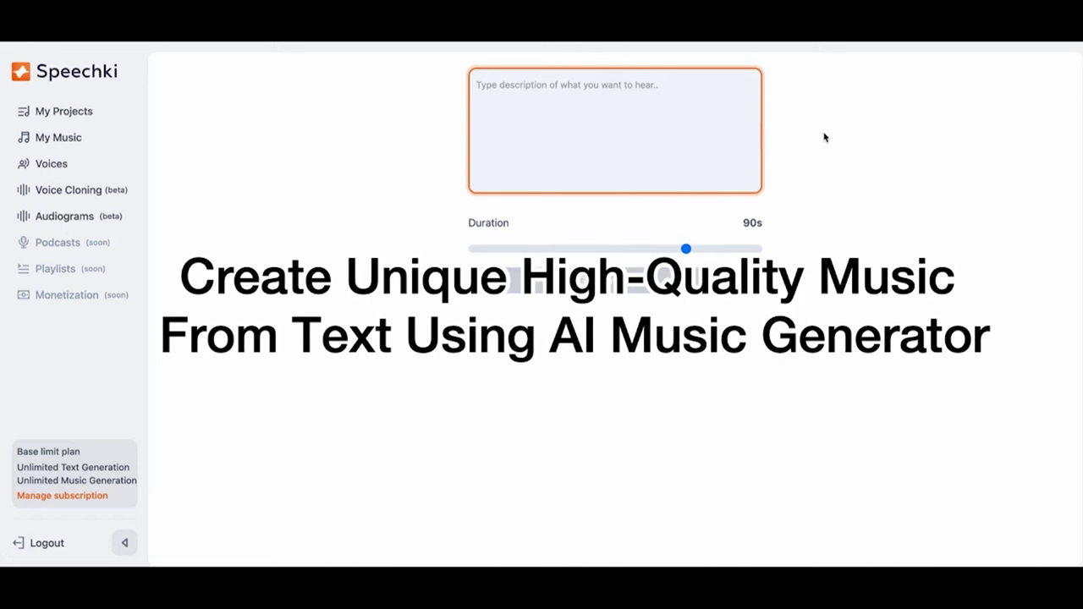
# Describe the track as 'lo fi music, calm', set duration to 59 seconds, and generate it
pyautogui.write('lo fi music, calm')
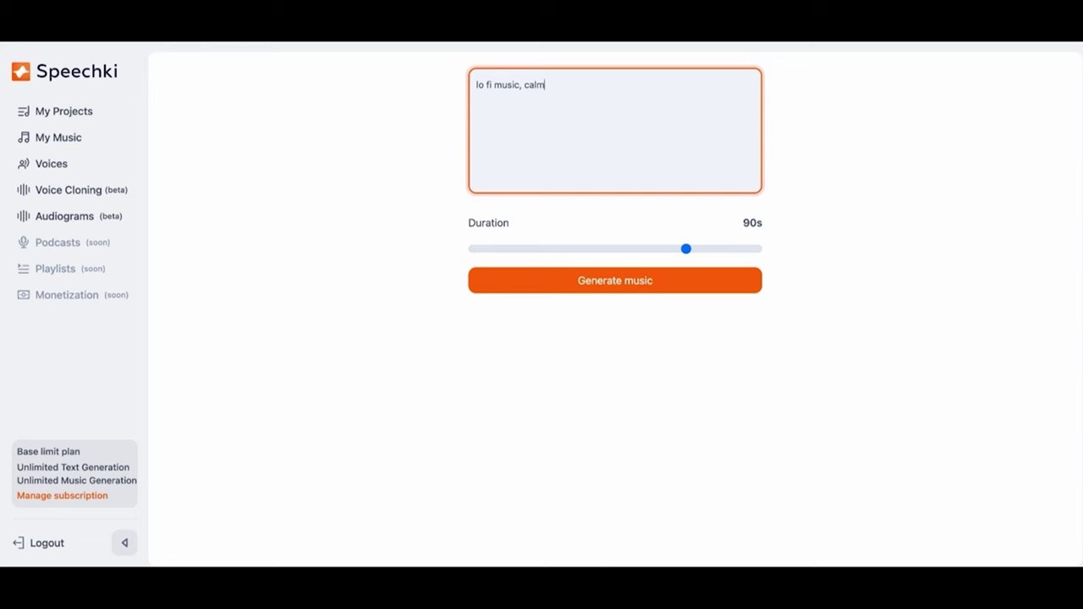
pyautogui.moveTo(686, 249); pyautogui.dragTo(613, 250)
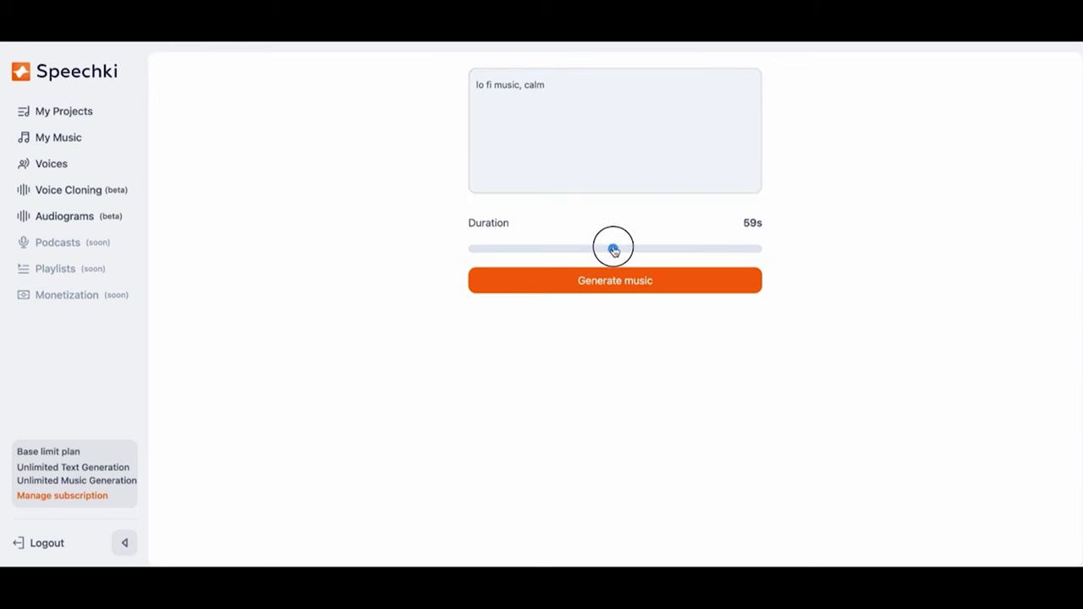
pyautogui.click(623, 281)
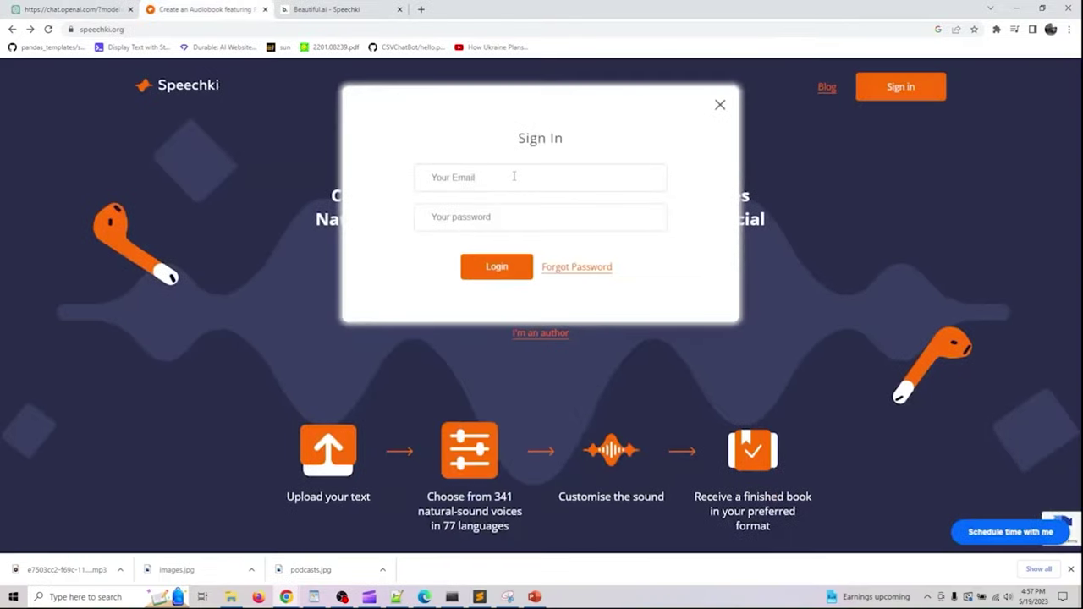
# Leave the Sign In e-mail and password fields and switch to the Beautiful.ai Speechki deck
pyautogui.click(499, 189)
pyautogui.click(450, 214)
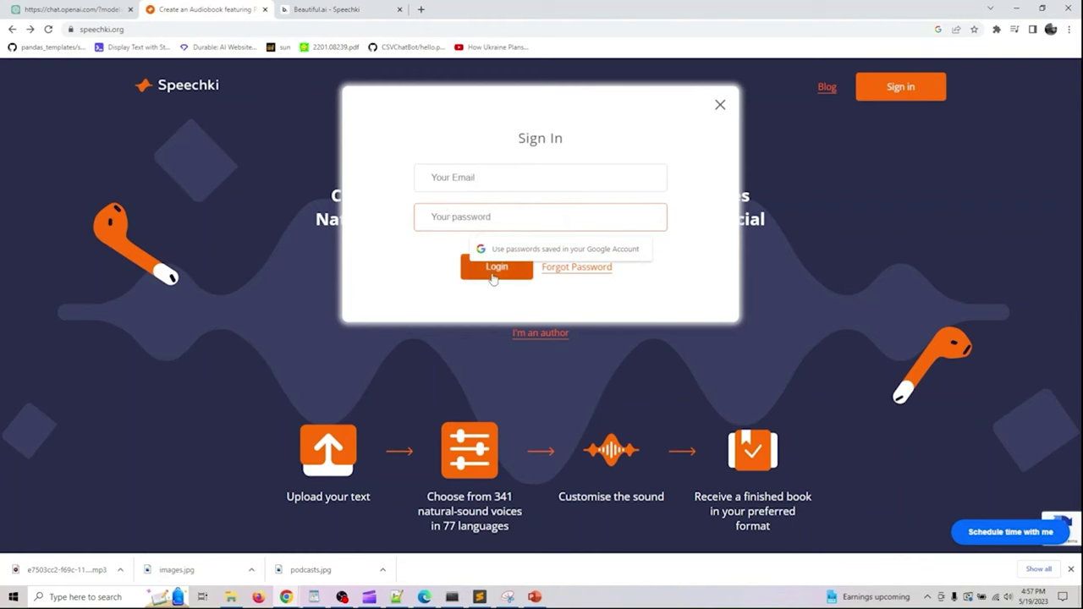
pyautogui.click(81, 9)
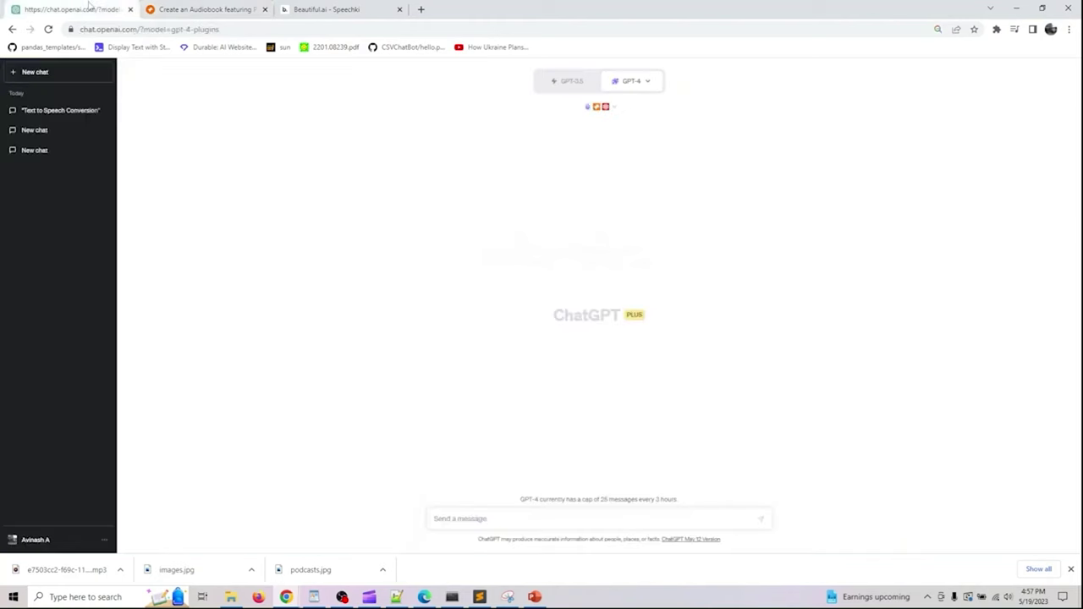
pyautogui.click(323, 9)
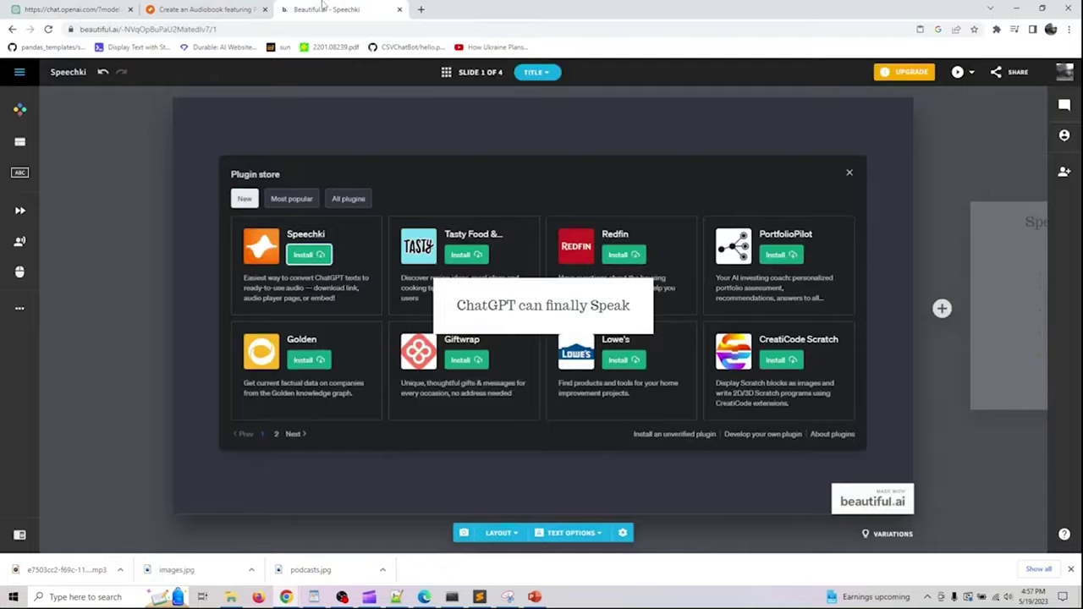